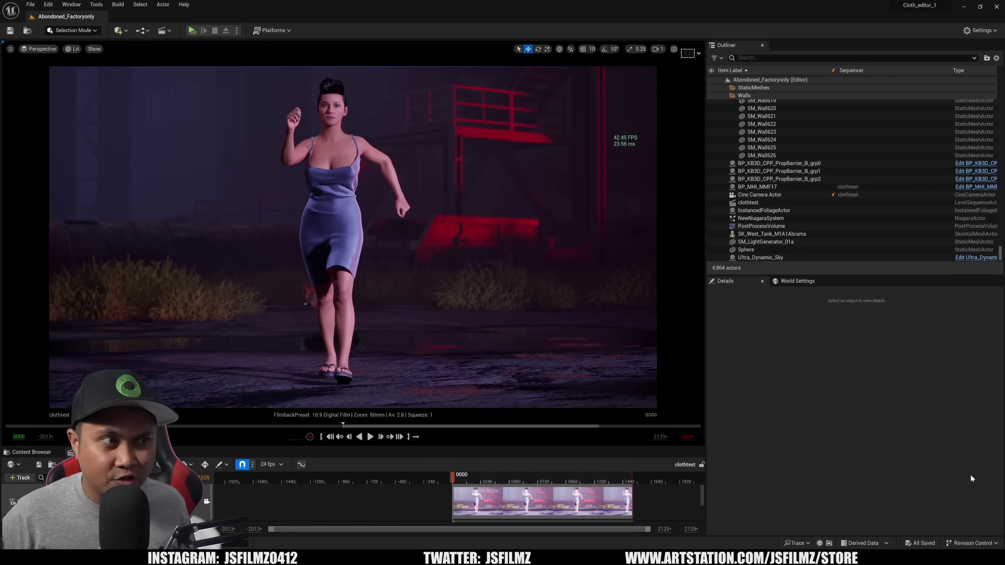
Play the clothtest walking shot with the dress simulating, then stop it at frame 0351.
{"action": "key", "text": "alt+p"}
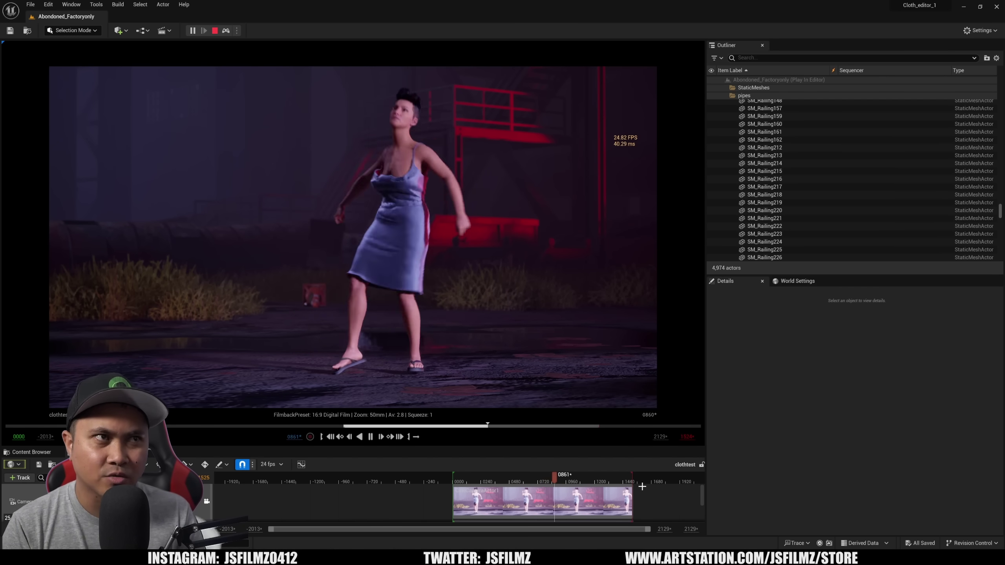
{"action": "left_click", "coordinate": [491, 481]}
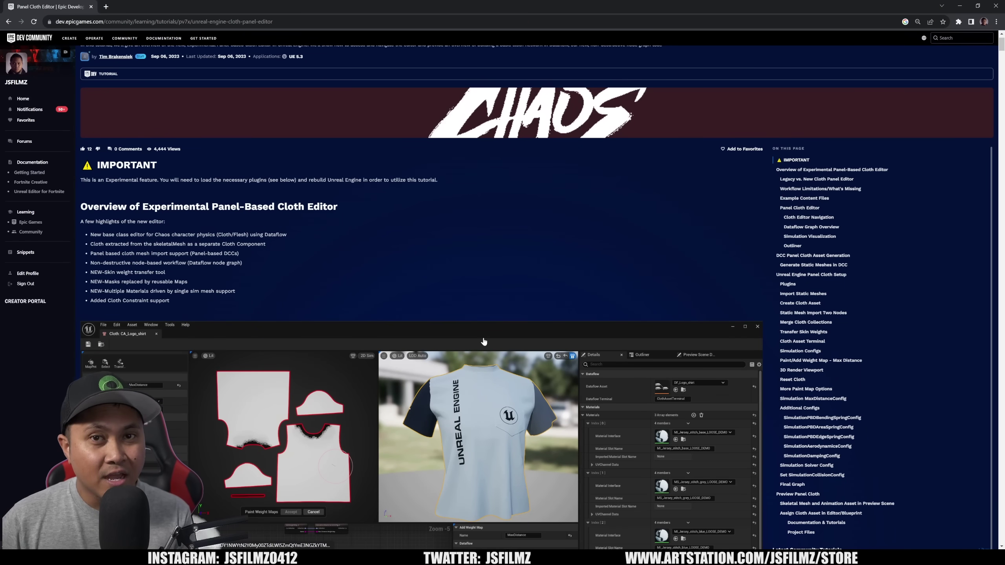
Scroll the tutorial past the editor screenshot to the Legacy vs. New Cloth Panel Editor section.
{"action": "scroll", "coordinate": [484, 341], "scroll_direction": "down", "scroll_amount": 2}
{"action": "scroll", "coordinate": [483, 341], "scroll_direction": "down", "scroll_amount": 8}
{"action": "scroll", "coordinate": [401, 352], "scroll_direction": "up", "scroll_amount": 1}
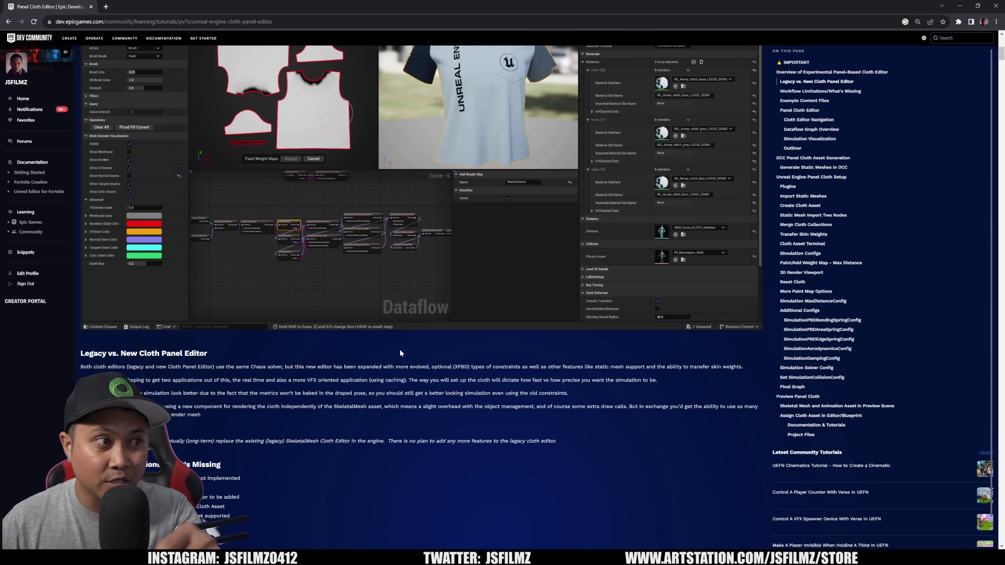
{"action": "scroll", "coordinate": [399, 344], "scroll_direction": "down", "scroll_amount": 3}
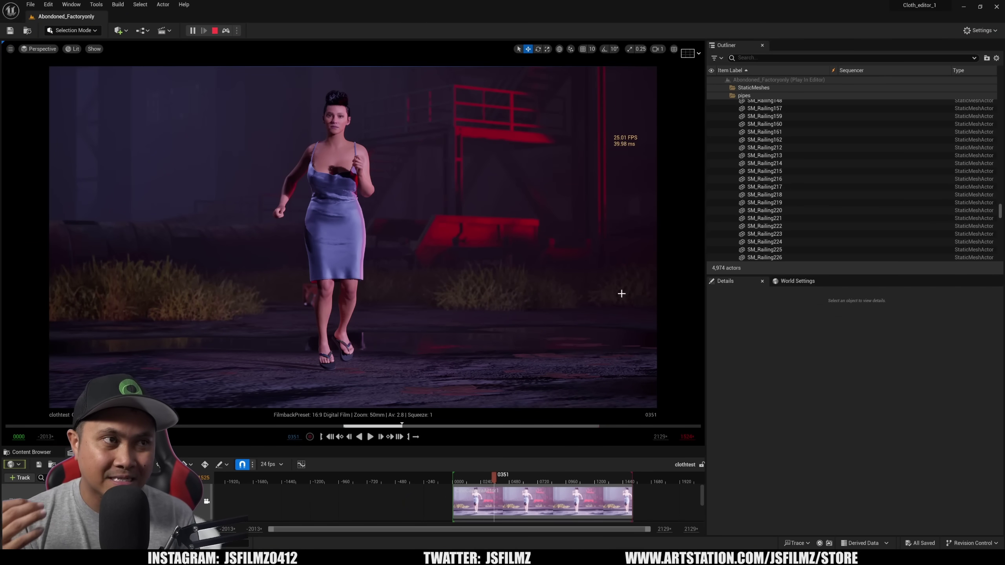
Select BP_MHI_MMF17 and its ChaosCloth component, then open the CA_Logo_shirt cloth asset.
{"action": "left_click", "coordinate": [335, 222]}
{"action": "scroll", "coordinate": [764, 321], "scroll_direction": "down", "scroll_amount": 1}
{"action": "left_click", "coordinate": [749, 324]}
{"action": "left_click_drag", "start_coordinate": [749, 326], "coordinate": [859, 324]}
{"action": "double_click", "coordinate": [887, 451]}
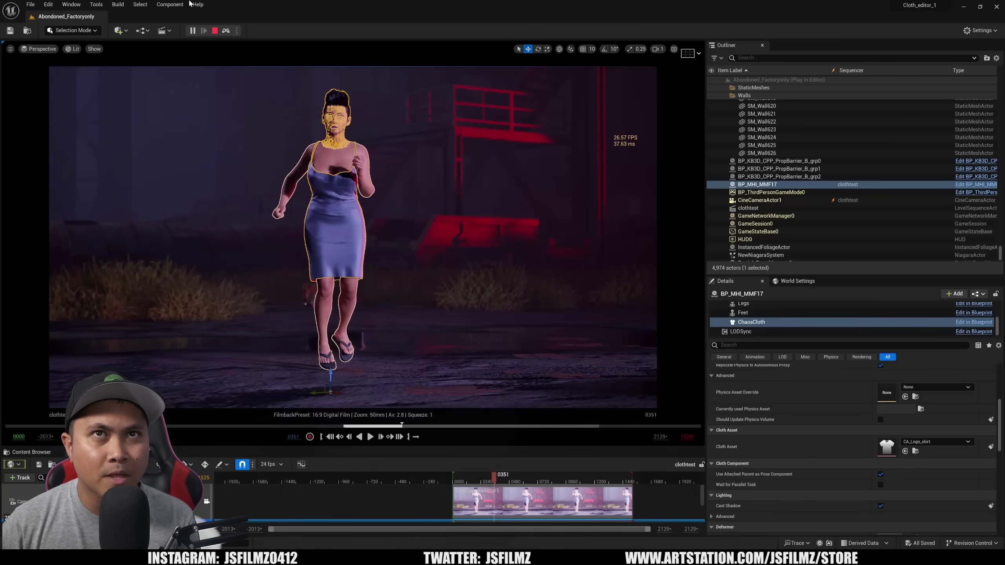
Return to the CA_Logo_shirt editor and zoom out to see the whole Dataflow node chain.
{"action": "left_click", "coordinate": [963, 7]}
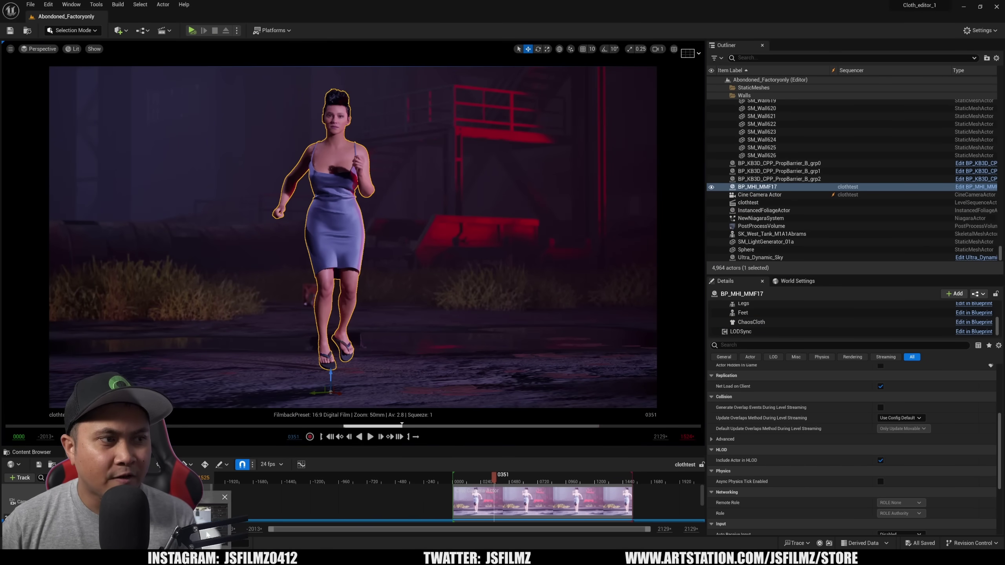
{"action": "key", "text": "alt+Tab"}
{"action": "scroll", "coordinate": [394, 477], "scroll_direction": "down", "scroll_amount": 2}
{"action": "right_click", "coordinate": [483, 456]}
{"action": "right_click_drag", "start_coordinate": [483, 456], "coordinate": [508, 442]}
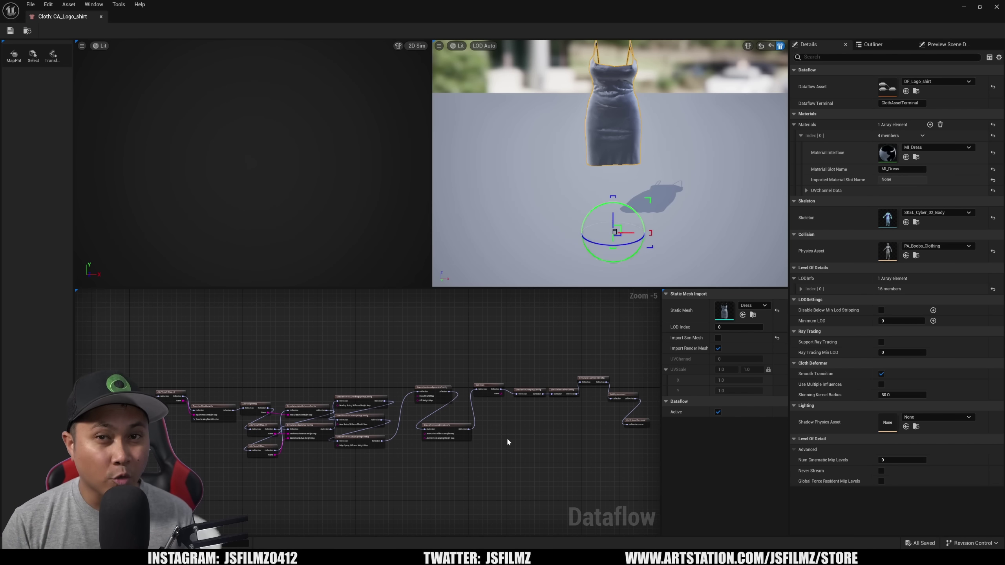
Zoom into the start of the Dataflow graph and centre the StaticMeshImport nodes.
{"action": "scroll", "coordinate": [458, 362], "scroll_direction": "up", "scroll_amount": 4}
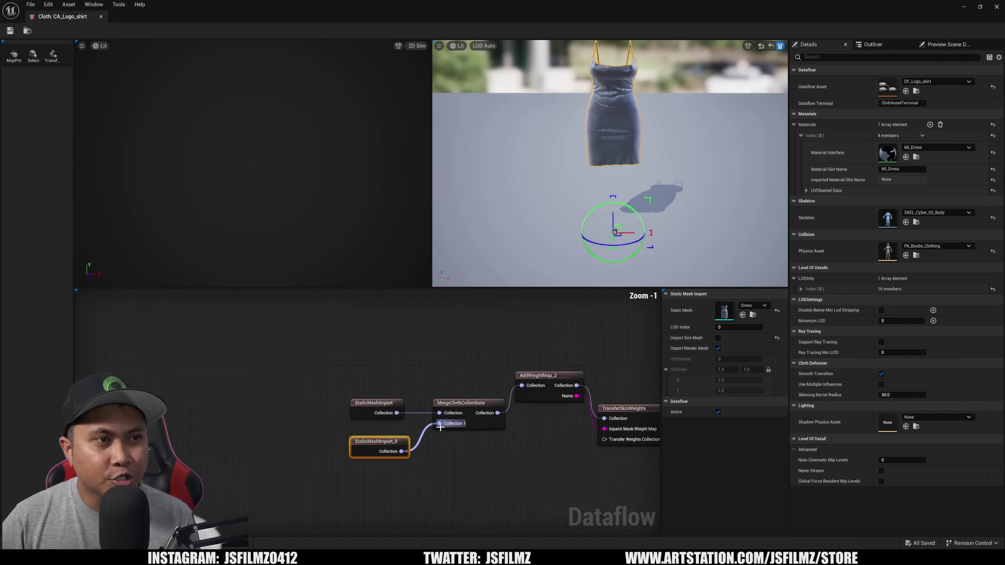
{"action": "left_click", "coordinate": [316, 362]}
{"action": "right_click_drag", "start_coordinate": [383, 309], "coordinate": [299, 325]}
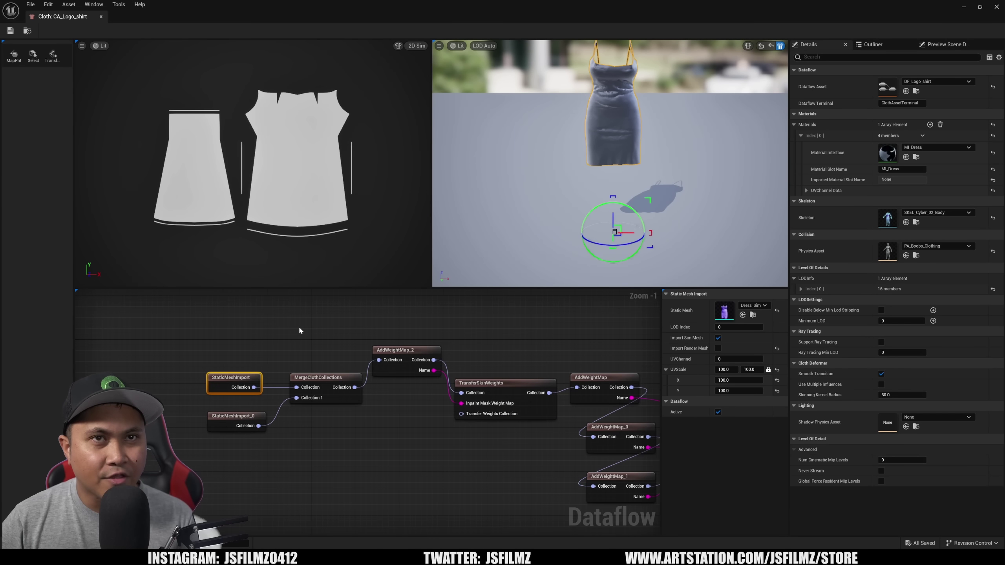
{"action": "left_click_drag", "start_coordinate": [444, 447], "coordinate": [233, 414]}
Compare StaticMeshImport (Dress_Sim sim mesh) with StaticMeshImport_0 (Dress render mesh) in Details.
{"action": "left_click", "coordinate": [238, 387]}
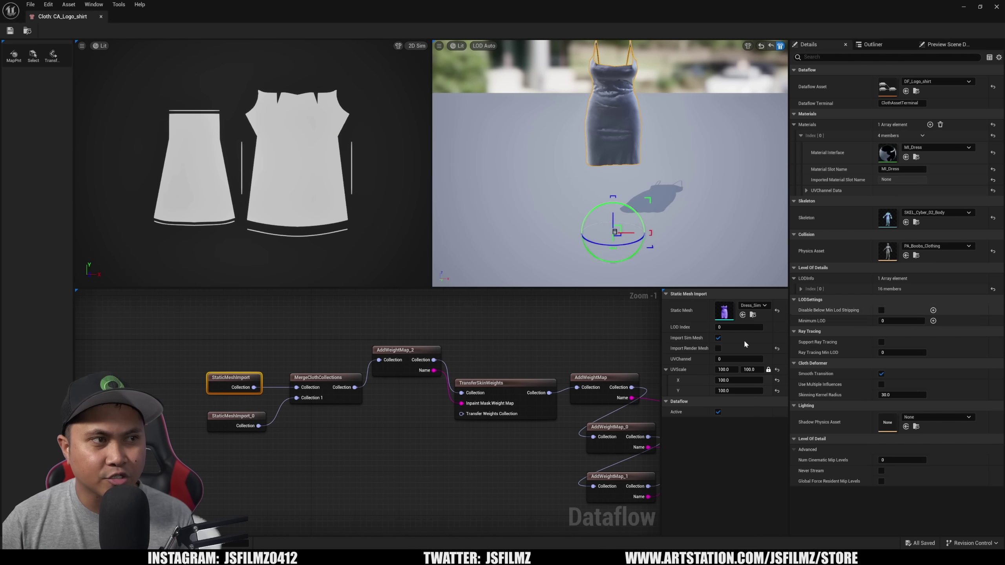
{"action": "left_click", "coordinate": [227, 421]}
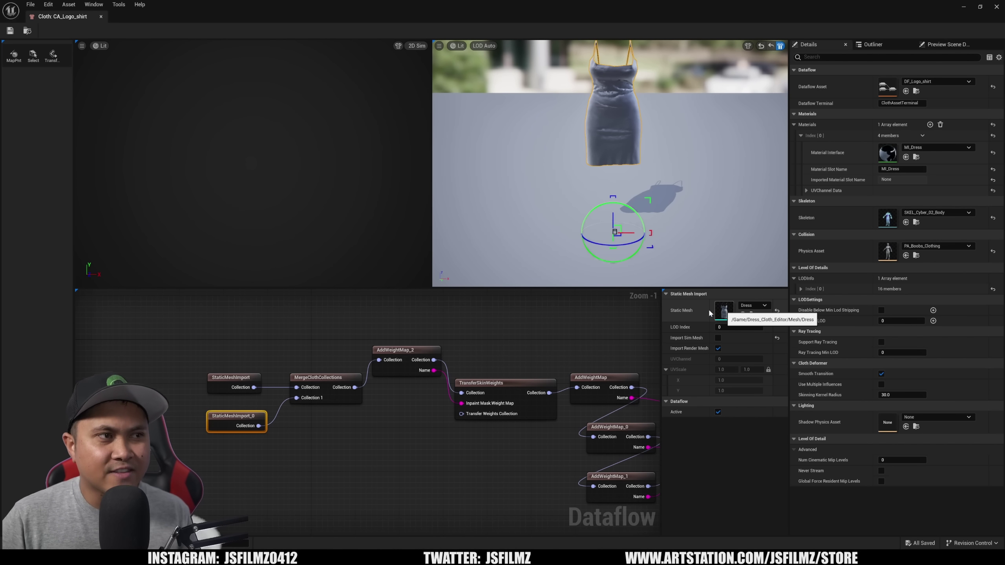
{"action": "left_click", "coordinate": [233, 380]}
{"action": "left_click", "coordinate": [234, 418]}
{"action": "left_click", "coordinate": [234, 381]}
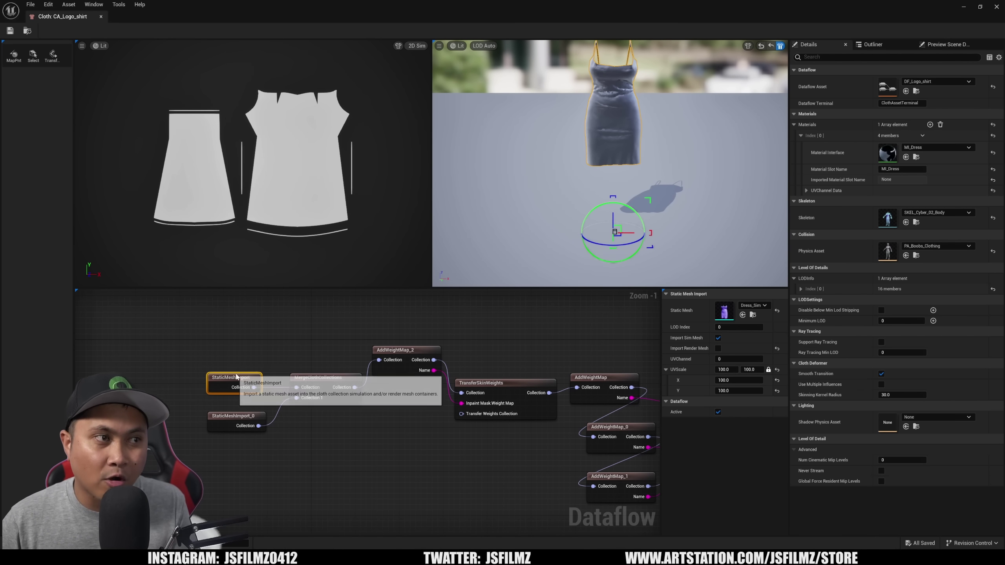
{"action": "left_click", "coordinate": [236, 378]}
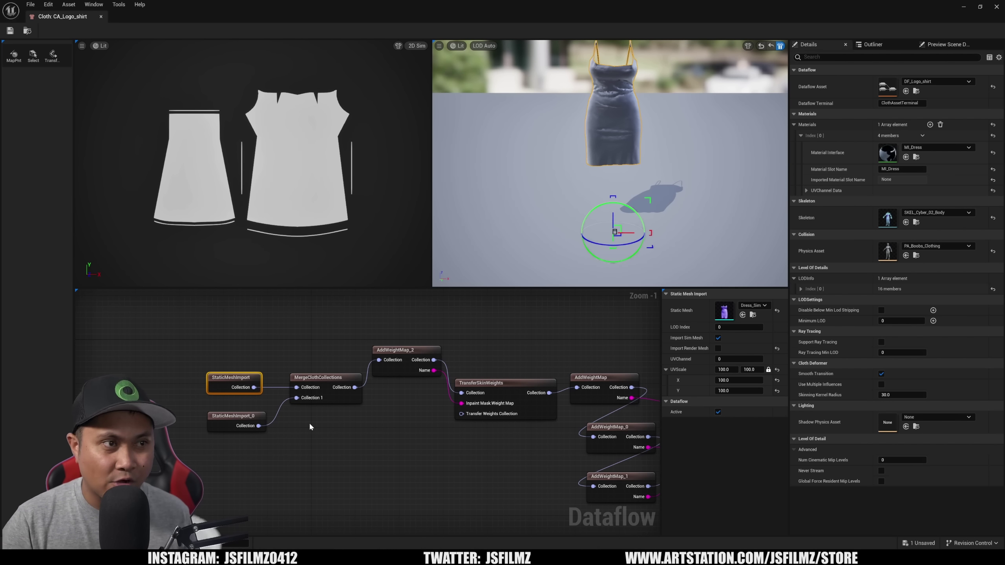
{"action": "right_click_drag", "start_coordinate": [309, 423], "coordinate": [402, 423]}
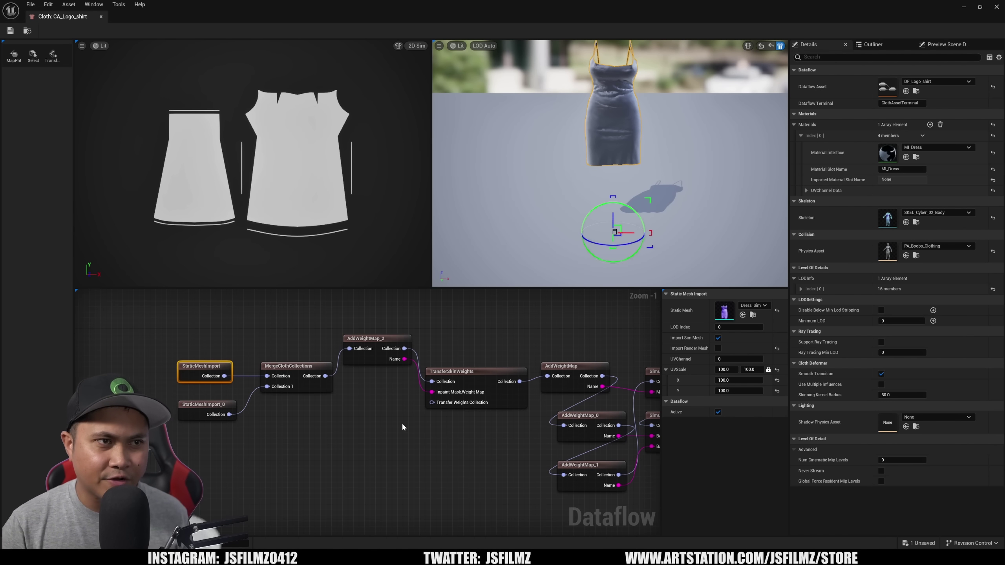
Zoom out and pan the Dataflow graph toward the weight-map nodes, dismissing stray search menus.
{"action": "scroll", "coordinate": [447, 452], "scroll_direction": "down", "scroll_amount": 1}
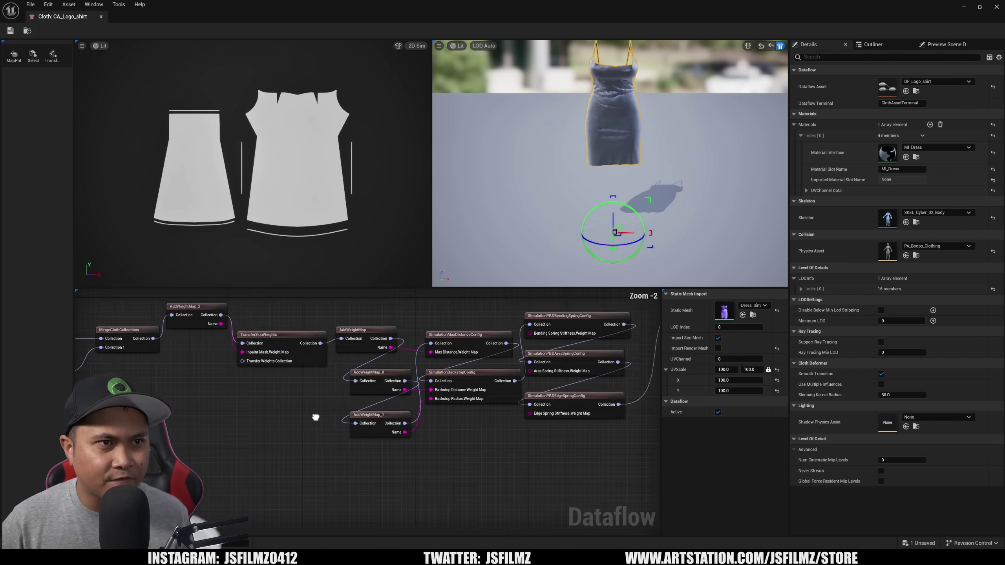
{"action": "right_click_drag", "start_coordinate": [448, 453], "coordinate": [452, 427]}
{"action": "right_click", "coordinate": [435, 466]}
{"action": "left_click", "coordinate": [412, 476]}
{"action": "scroll", "coordinate": [487, 473], "scroll_direction": "down", "scroll_amount": 3}
{"action": "right_click", "coordinate": [426, 433]}
{"action": "right_click_drag", "start_coordinate": [475, 472], "coordinate": [460, 443]}
{"action": "right_click", "coordinate": [460, 443]}
{"action": "left_click", "coordinate": [468, 448]}
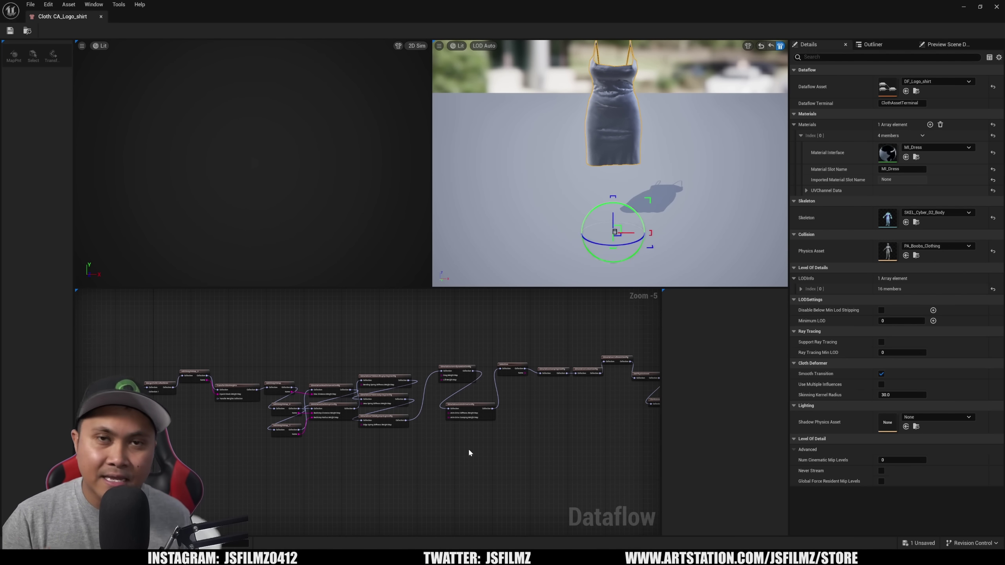
Pan along the simulation config nodes toward the ClothAssetTerminal end of the chain.
{"action": "scroll", "coordinate": [358, 438], "scroll_direction": "up", "scroll_amount": 2}
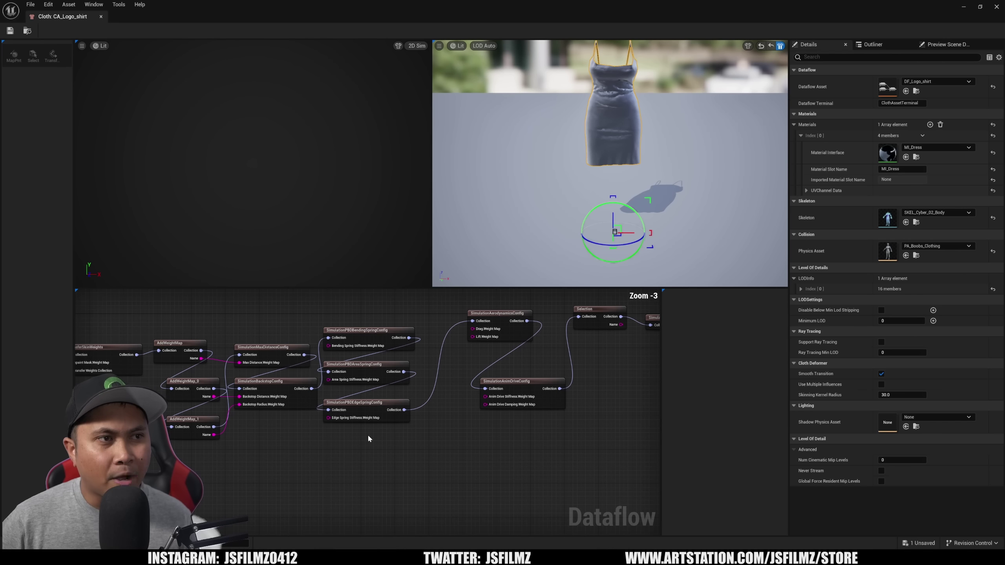
{"action": "right_click_drag", "start_coordinate": [357, 438], "coordinate": [502, 460]}
{"action": "right_click_drag", "start_coordinate": [418, 468], "coordinate": [358, 459]}
{"action": "right_click", "coordinate": [538, 459]}
{"action": "right_click", "coordinate": [358, 460]}
{"action": "left_click", "coordinate": [409, 461]}
{"action": "right_click", "coordinate": [527, 460]}
{"action": "right_click_drag", "start_coordinate": [581, 460], "coordinate": [351, 471]}
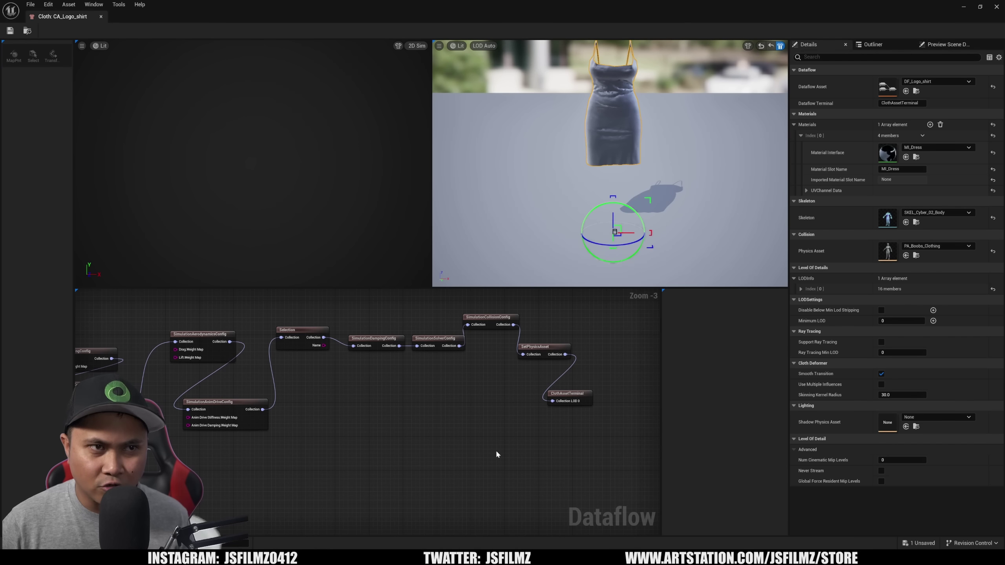
Recentre the view on the final config nodes feeding SetPhysicsAsset and ClothAssetTerminal.
{"action": "scroll", "coordinate": [497, 449], "scroll_direction": "down", "scroll_amount": 2}
{"action": "right_click_drag", "start_coordinate": [441, 411], "coordinate": [492, 398]}
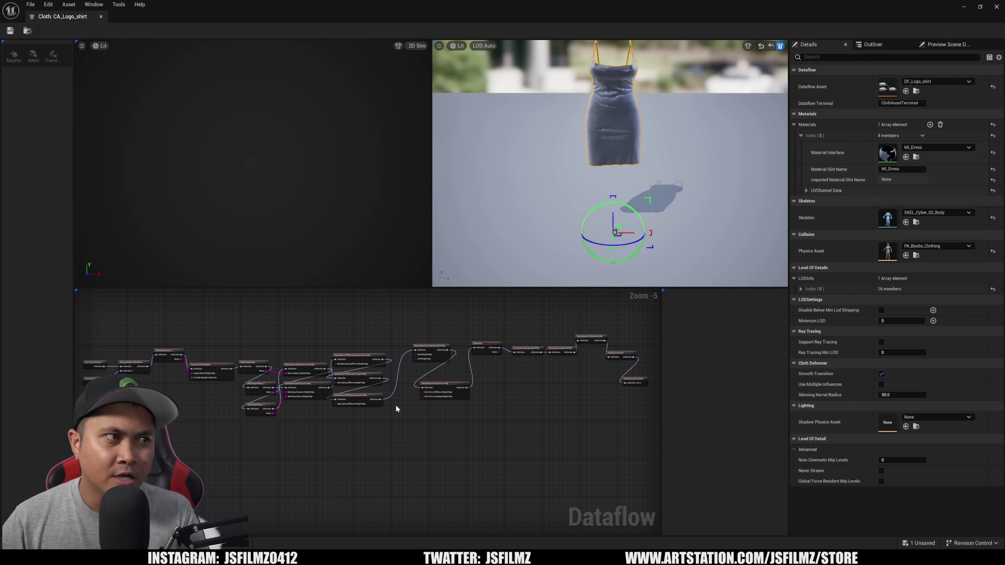
{"action": "scroll", "coordinate": [365, 429], "scroll_direction": "up", "scroll_amount": 2}
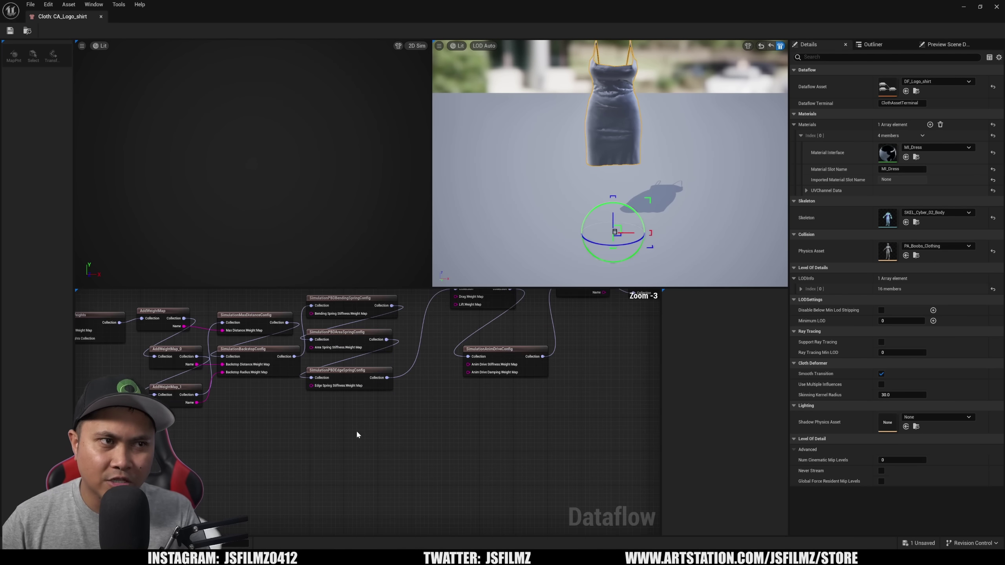
{"action": "right_click_drag", "start_coordinate": [356, 430], "coordinate": [501, 497]}
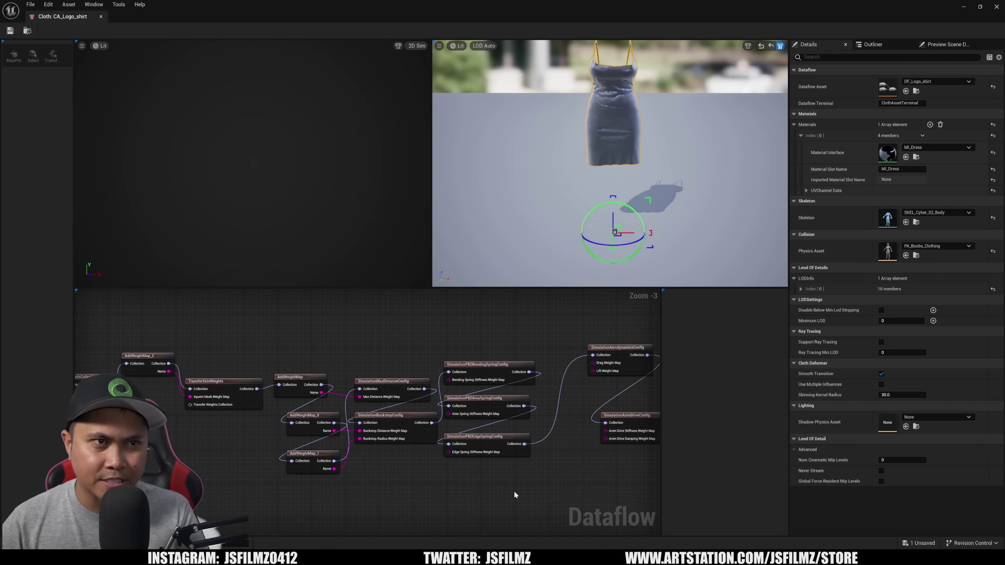
{"action": "right_click_drag", "start_coordinate": [513, 493], "coordinate": [395, 438]}
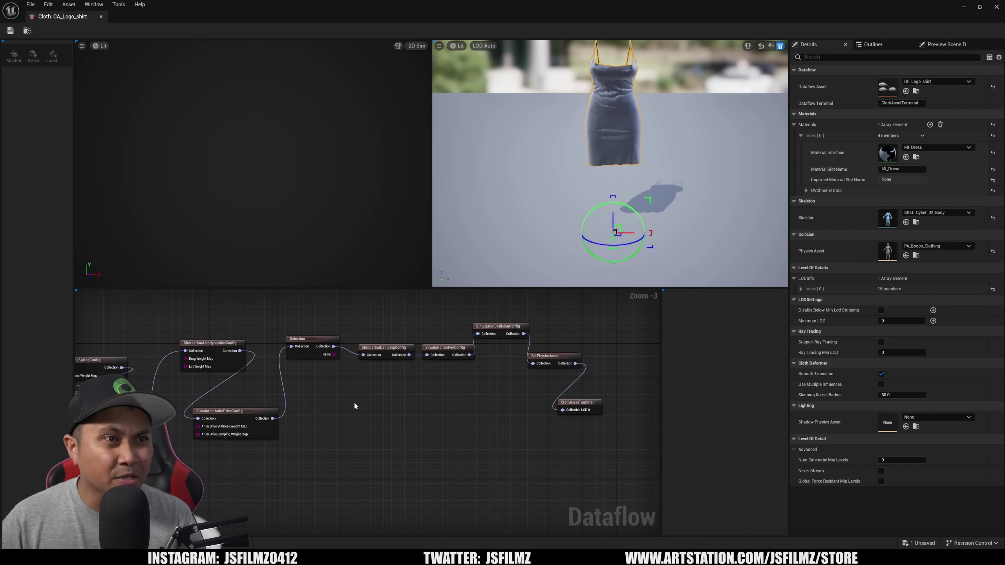
{"action": "right_click_drag", "start_coordinate": [353, 400], "coordinate": [409, 409]}
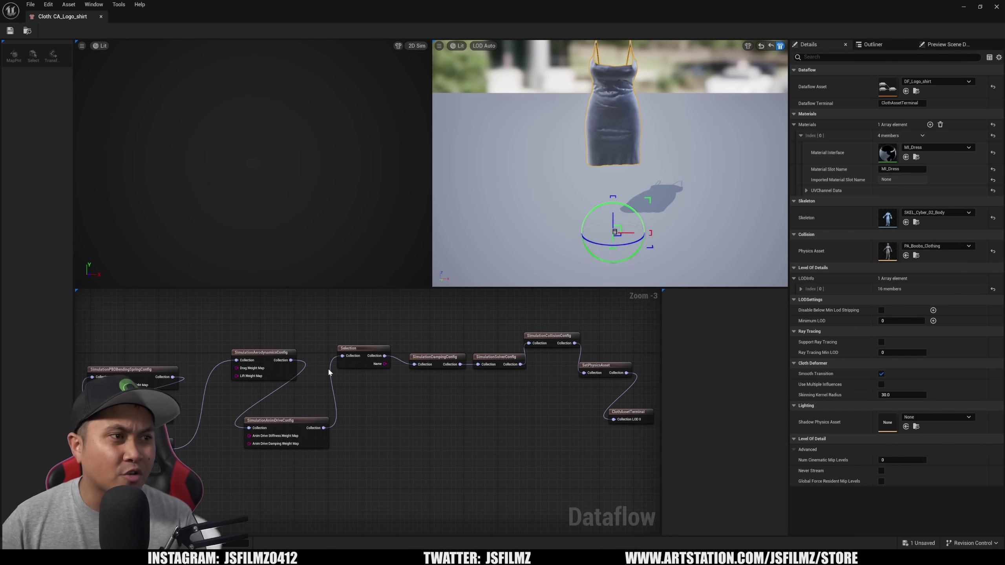
Review the aerodynamics, anim drive and solver configs; solver shows 5 iterations, 5 max iterations, 5 substeps.
{"action": "left_click", "coordinate": [272, 353]}
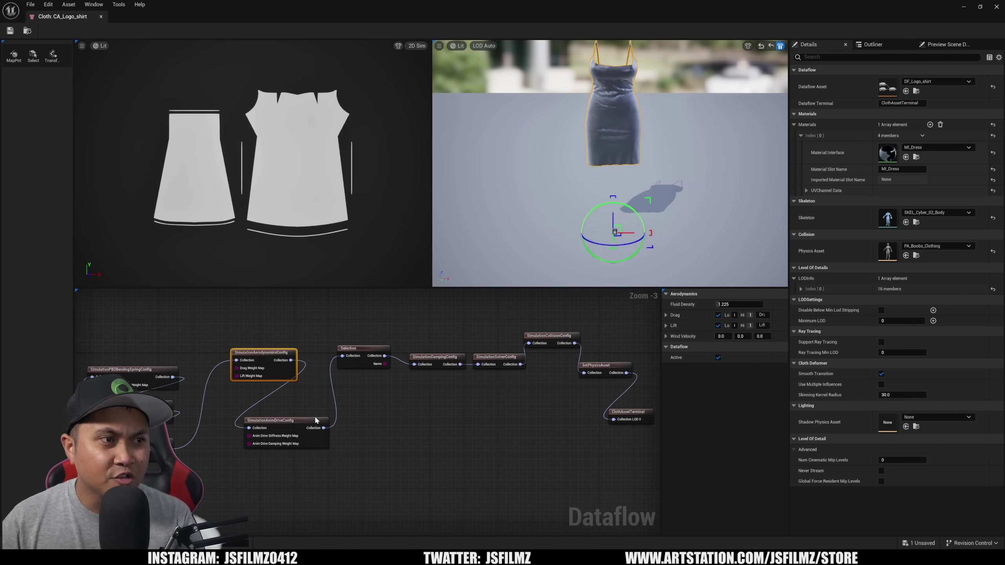
{"action": "left_click", "coordinate": [316, 421]}
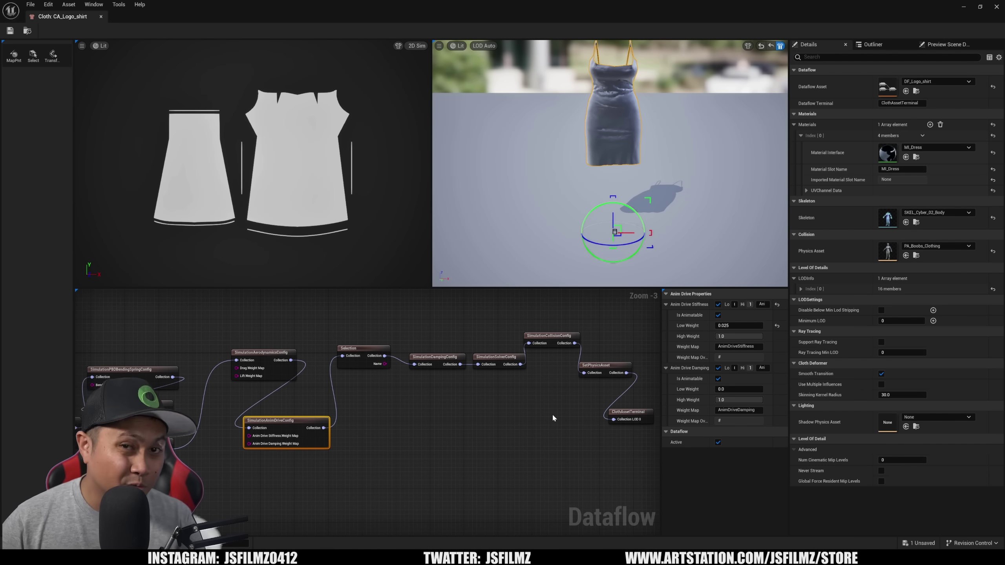
{"action": "right_click_drag", "start_coordinate": [545, 418], "coordinate": [496, 419]}
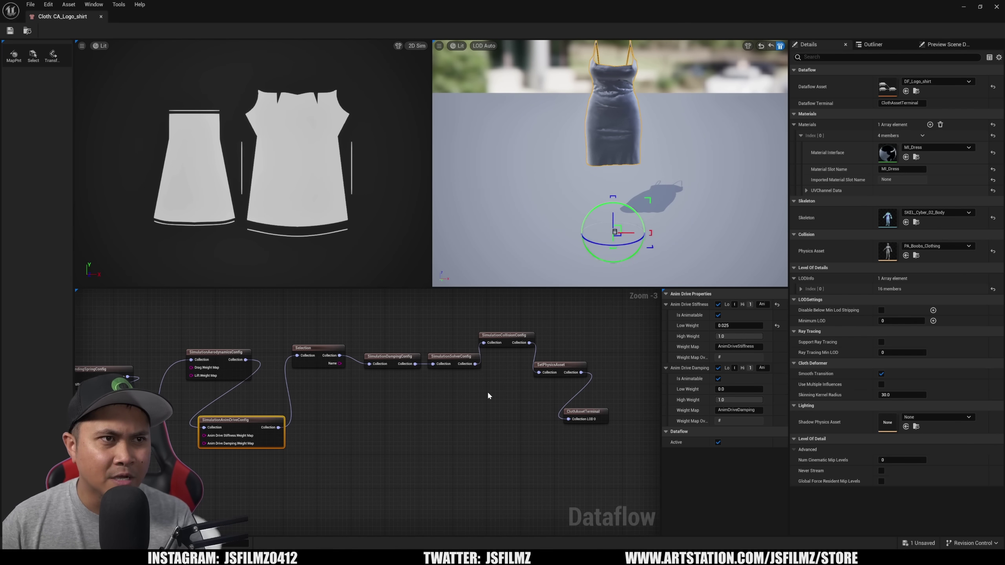
{"action": "left_click", "coordinate": [450, 357]}
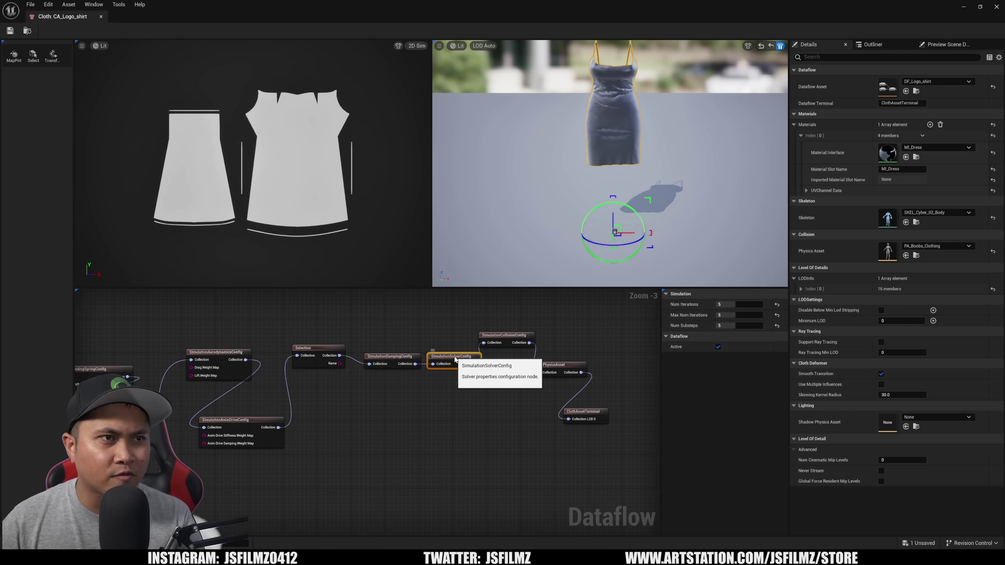
{"action": "double_click", "coordinate": [449, 357]}
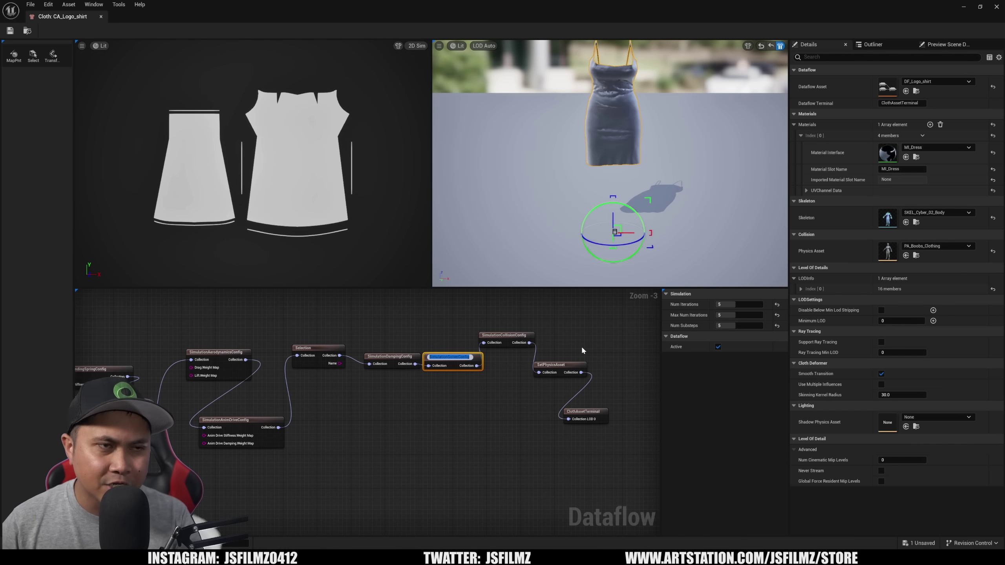
{"action": "left_click", "coordinate": [465, 401]}
Move the SimulationSolverConfig node up beside SimulationCollisionConfig in the Dataflow graph.
{"action": "left_click_drag", "start_coordinate": [443, 363], "coordinate": [445, 341]}
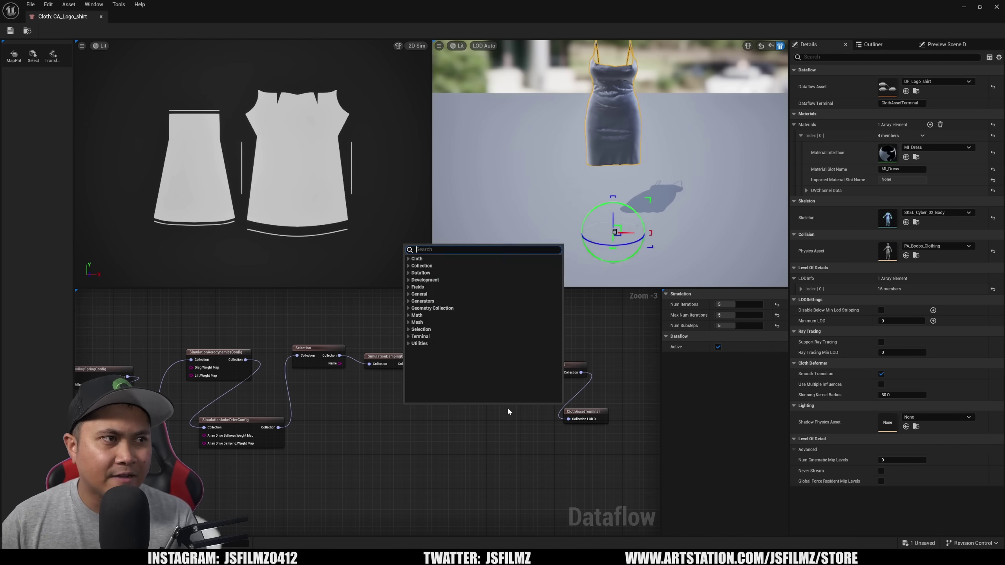
{"action": "right_click_drag", "start_coordinate": [442, 370], "coordinate": [438, 423]}
{"action": "left_click_drag", "start_coordinate": [449, 331], "coordinate": [441, 322]}
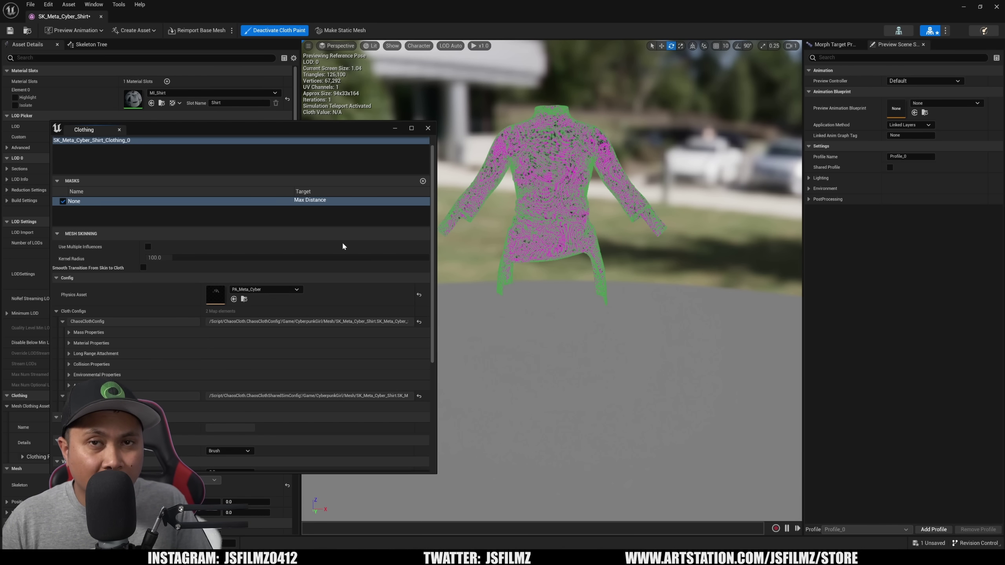
{"action": "left_click", "coordinate": [68, 333]}
{"action": "left_click", "coordinate": [324, 334]}
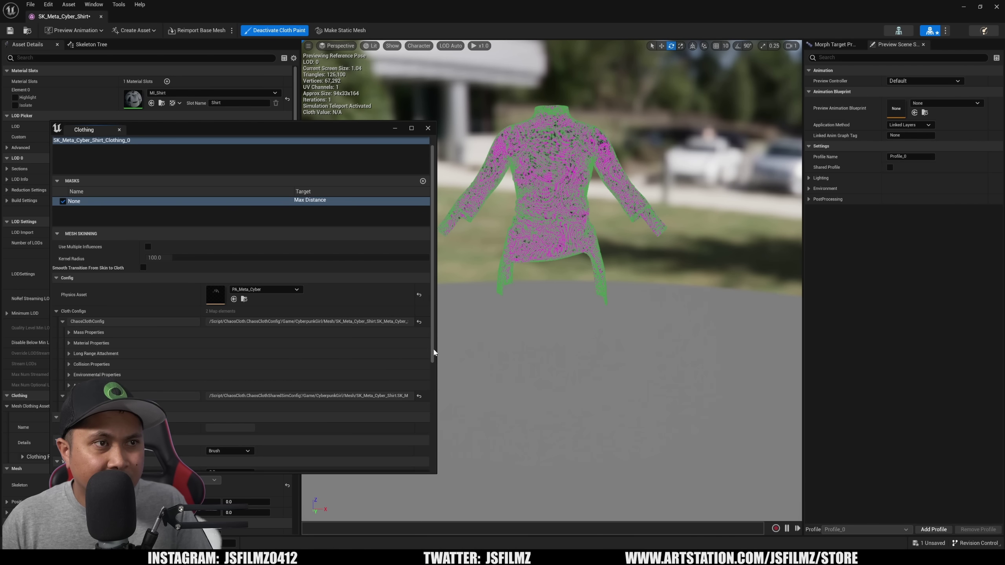
{"action": "left_click_drag", "start_coordinate": [432, 341], "coordinate": [435, 377]}
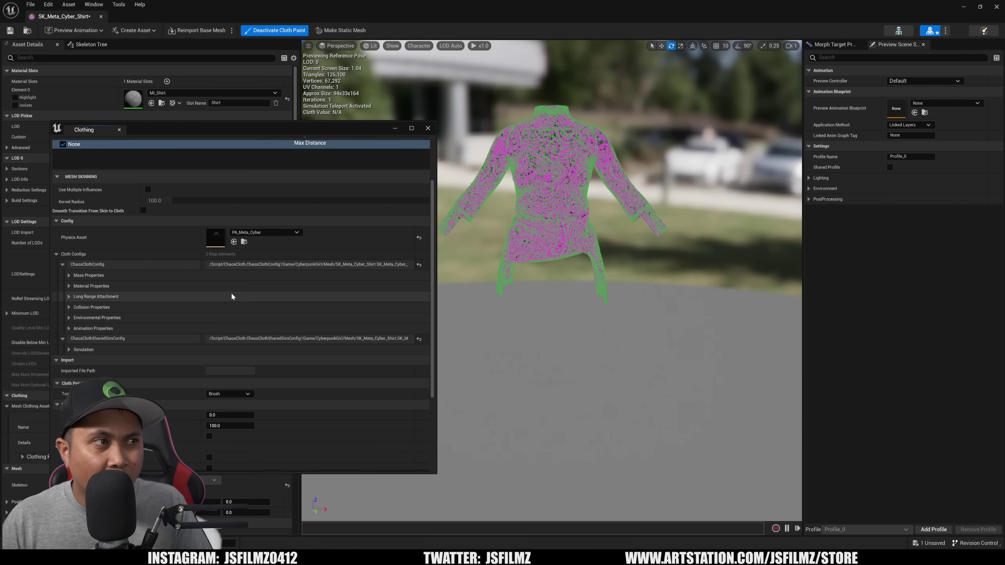
{"action": "key", "text": "alt+Tab"}
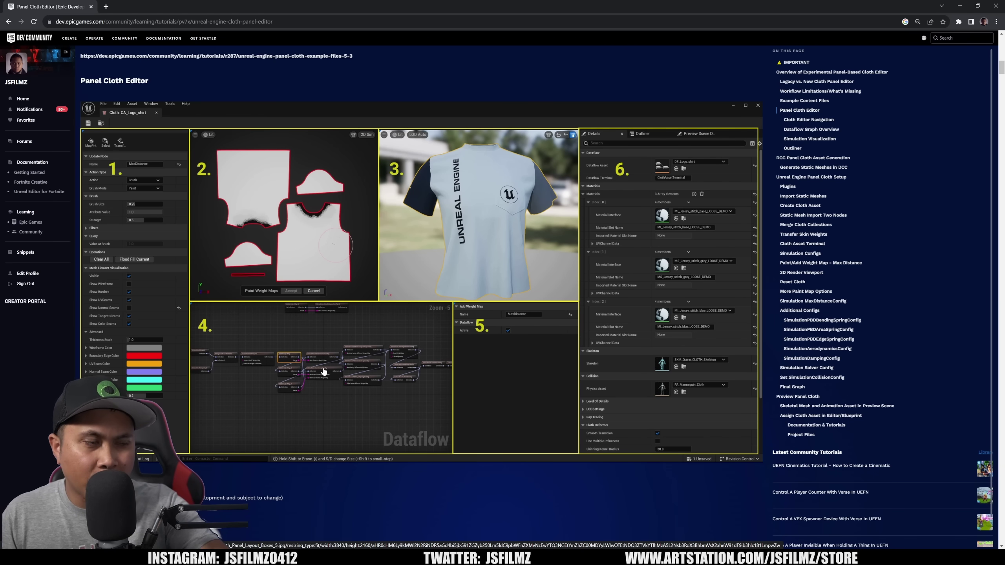
{"action": "mouse_move", "coordinate": [252, 559]}
{"action": "left_click", "coordinate": [250, 522]}
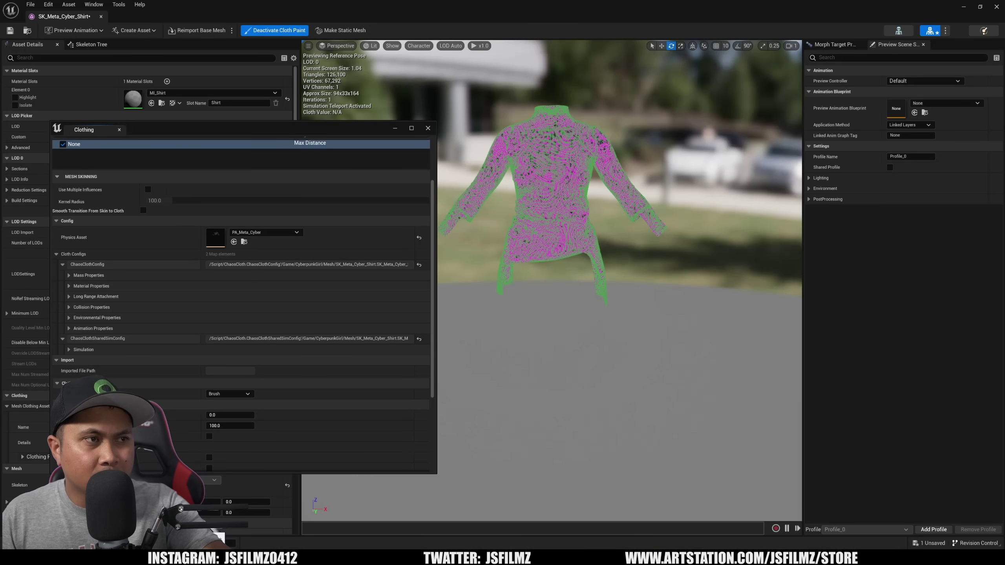
{"action": "left_click", "coordinate": [69, 329]}
{"action": "left_click", "coordinate": [69, 328]}
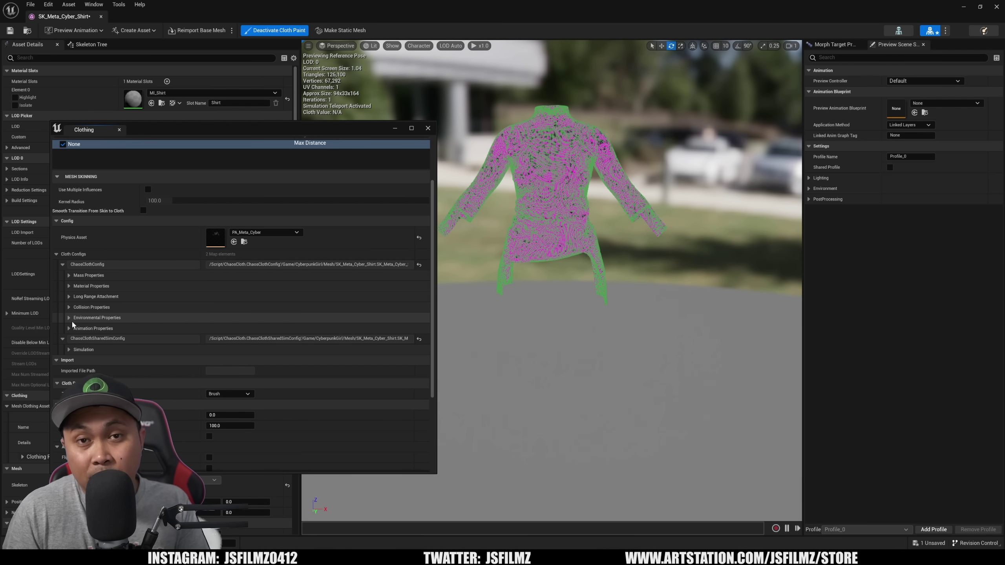
{"action": "left_click", "coordinate": [69, 350]}
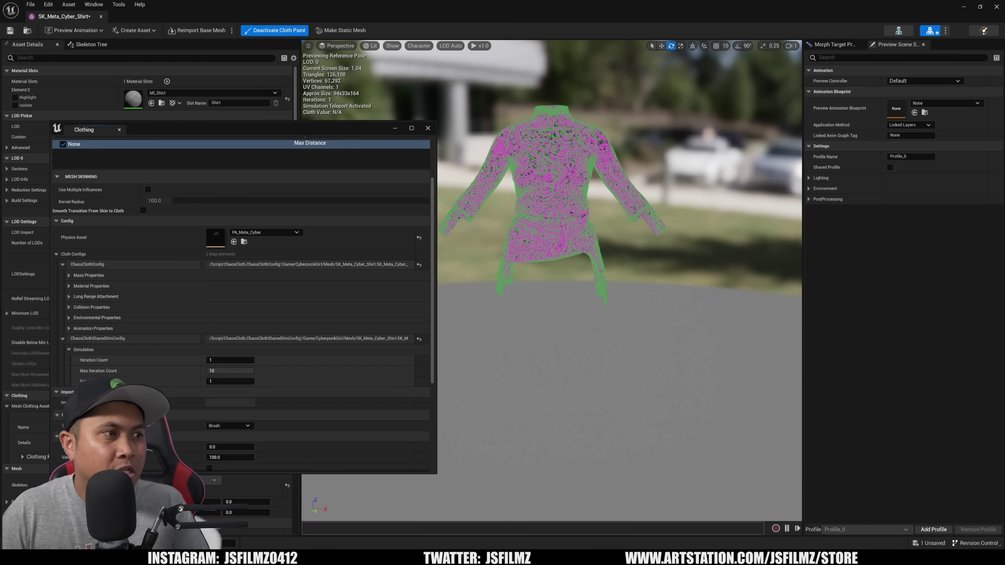
{"action": "scroll", "coordinate": [252, 231], "scroll_direction": "up", "scroll_amount": 2}
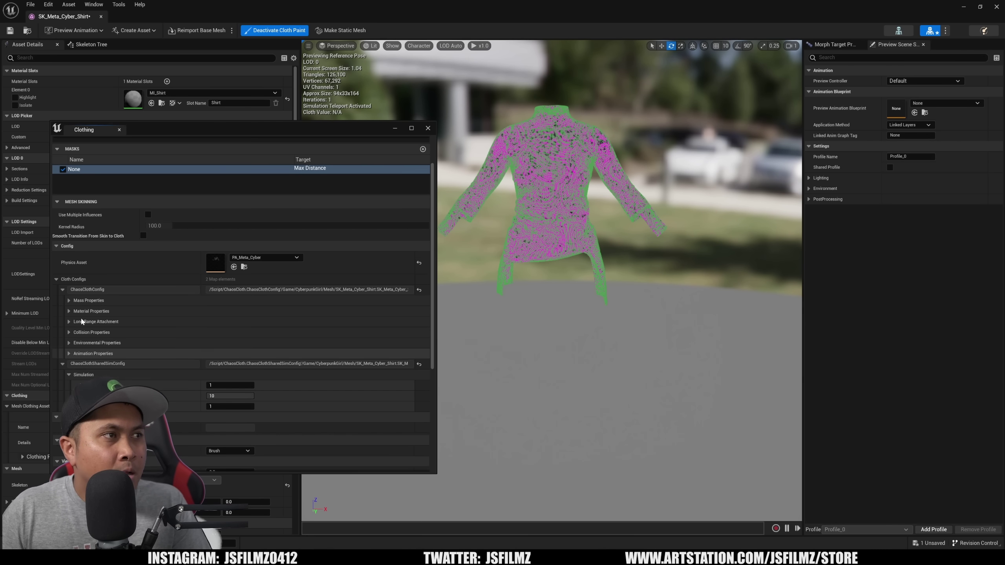
{"action": "left_click", "coordinate": [62, 363]}
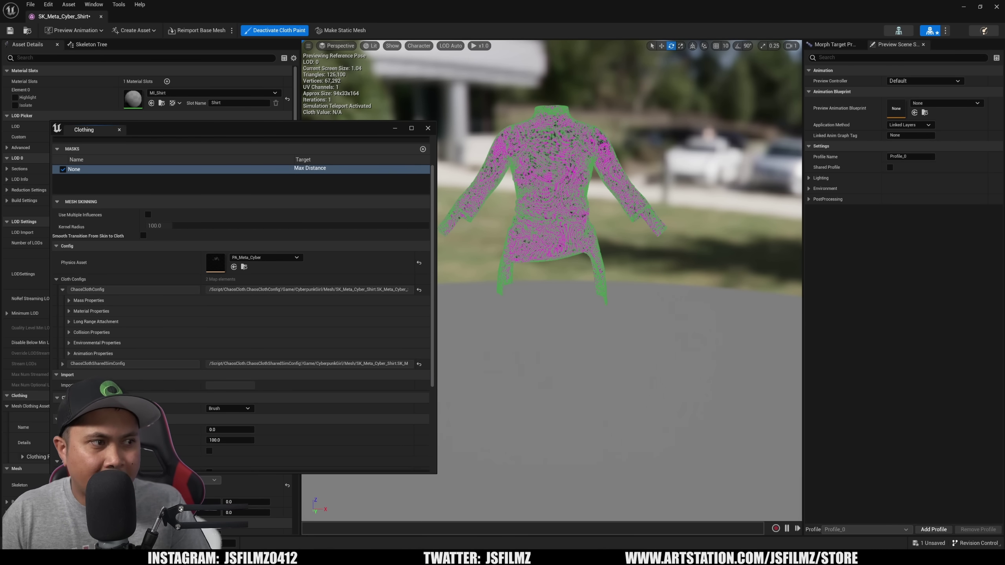